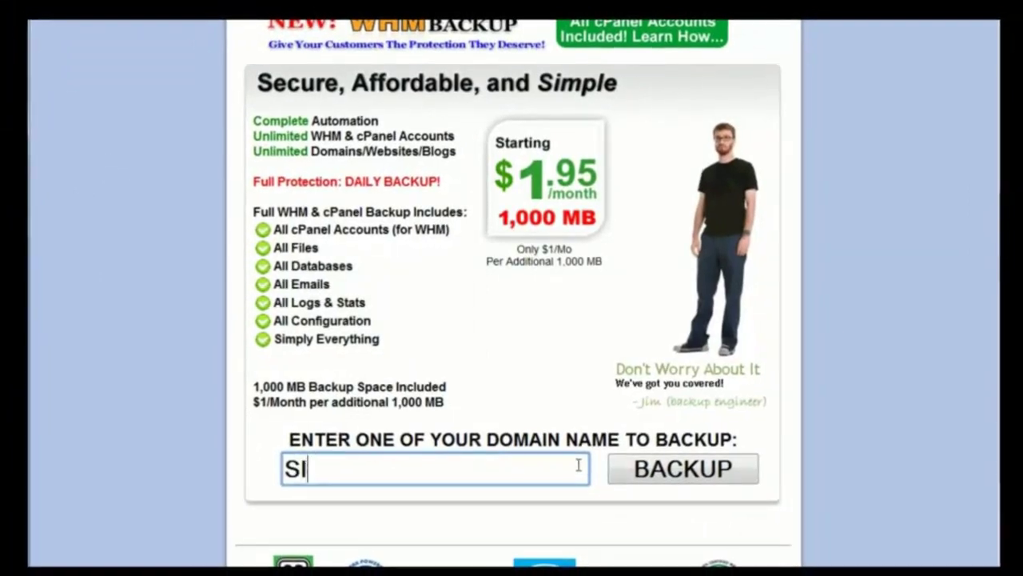
- Type SITEAUTOBACKUP.COM into the WHM Backup ad's domain field
{"action": "type", "text": "CKUP.COM"}
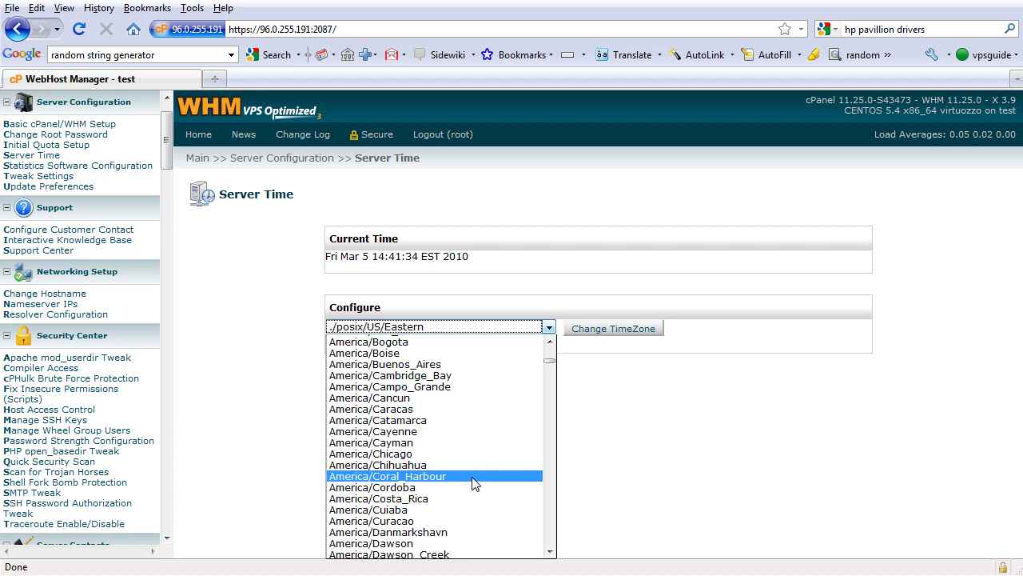
- Select America/Los_Angeles as the server timezone and apply the change
{"action": "scroll", "coordinate": [474, 484], "scroll_direction": "down", "scroll_amount": 3}
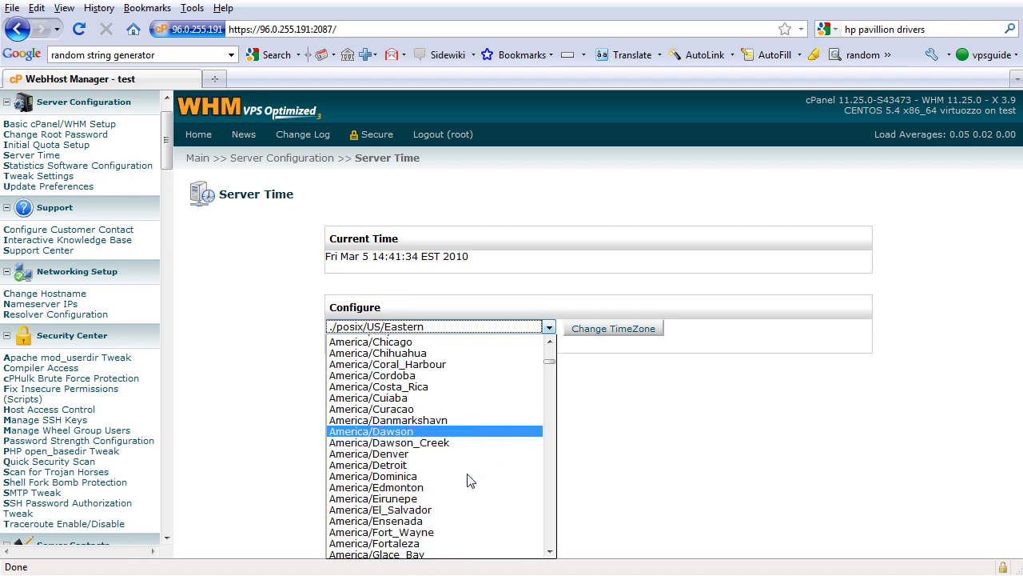
{"action": "scroll", "coordinate": [470, 479], "scroll_direction": "down", "scroll_amount": 6}
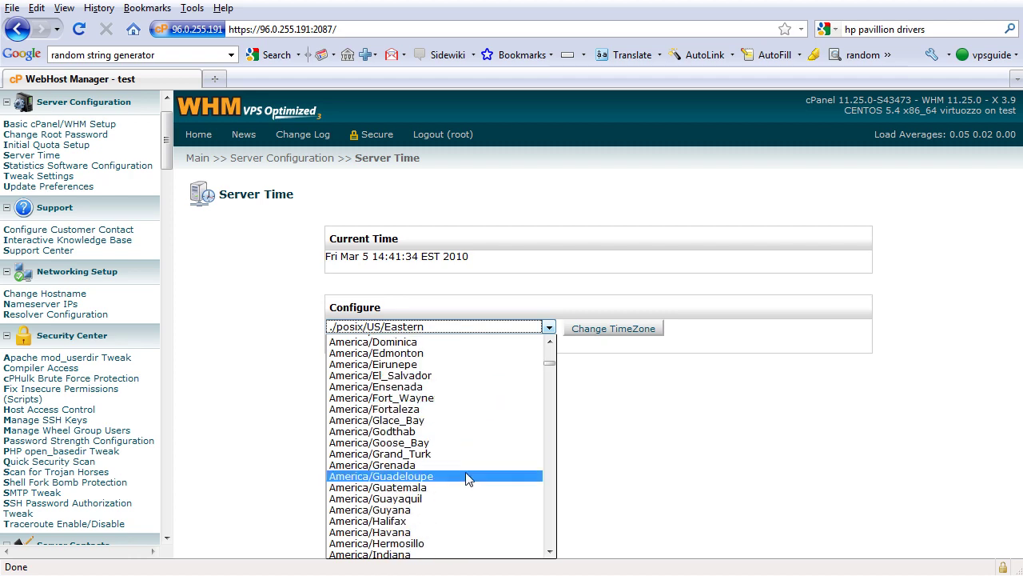
{"action": "scroll", "coordinate": [468, 478], "scroll_direction": "down", "scroll_amount": 7}
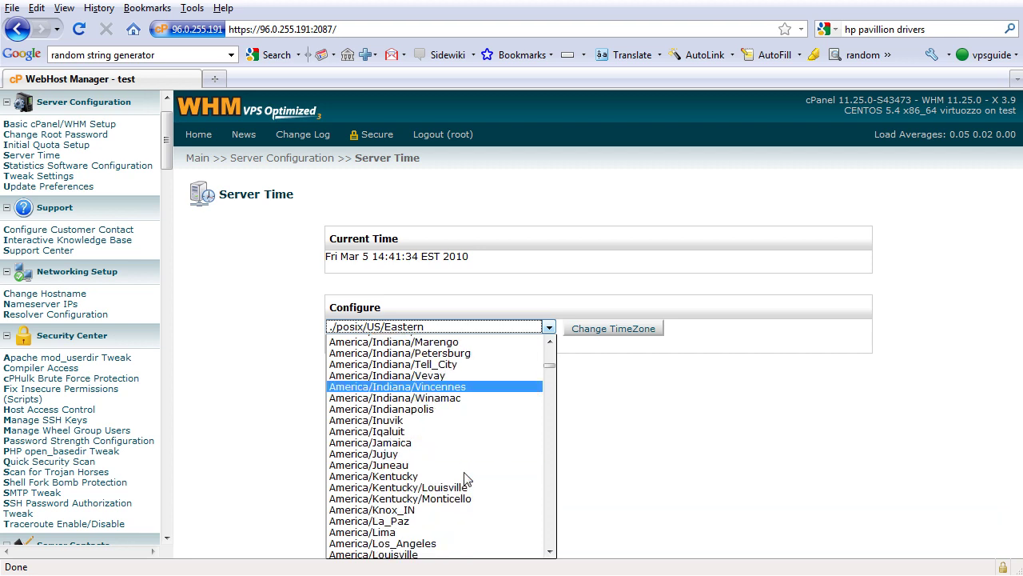
{"action": "scroll", "coordinate": [466, 476], "scroll_direction": "down", "scroll_amount": 1}
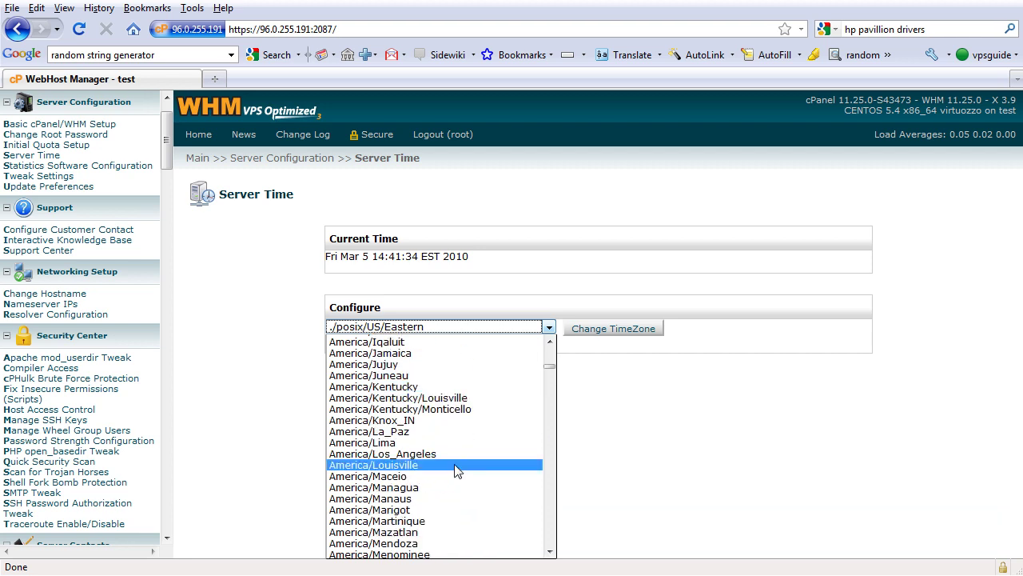
{"action": "left_click", "coordinate": [449, 458]}
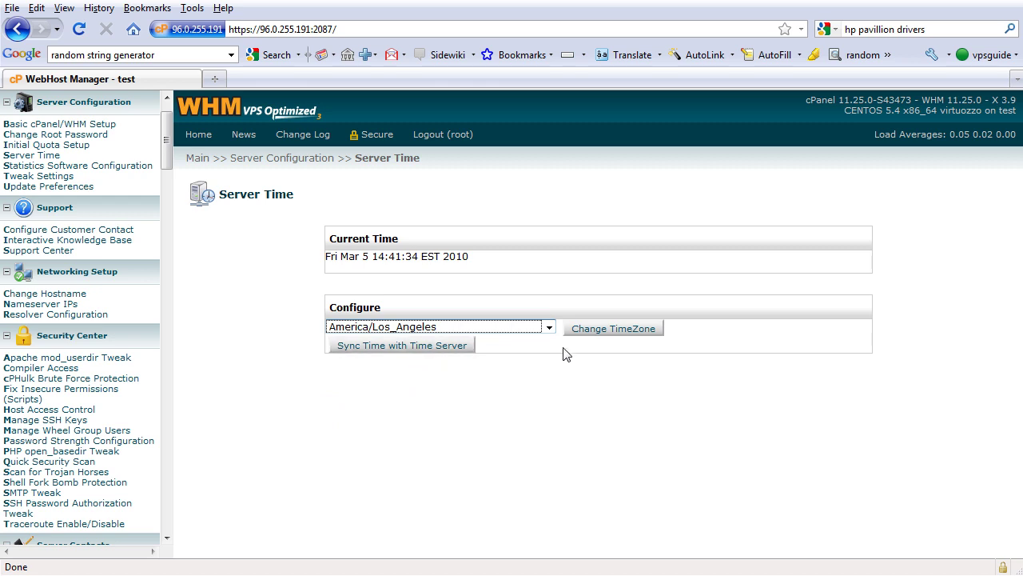
{"action": "left_click", "coordinate": [577, 329]}
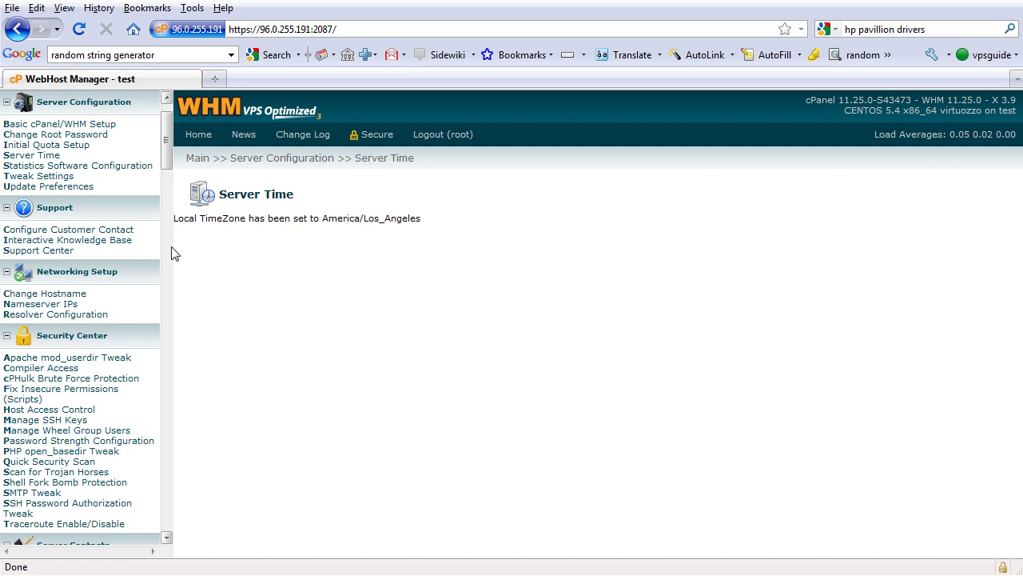
- In Statistics Software Configuration, make Awstats available to users and save
{"action": "left_click", "coordinate": [131, 169]}
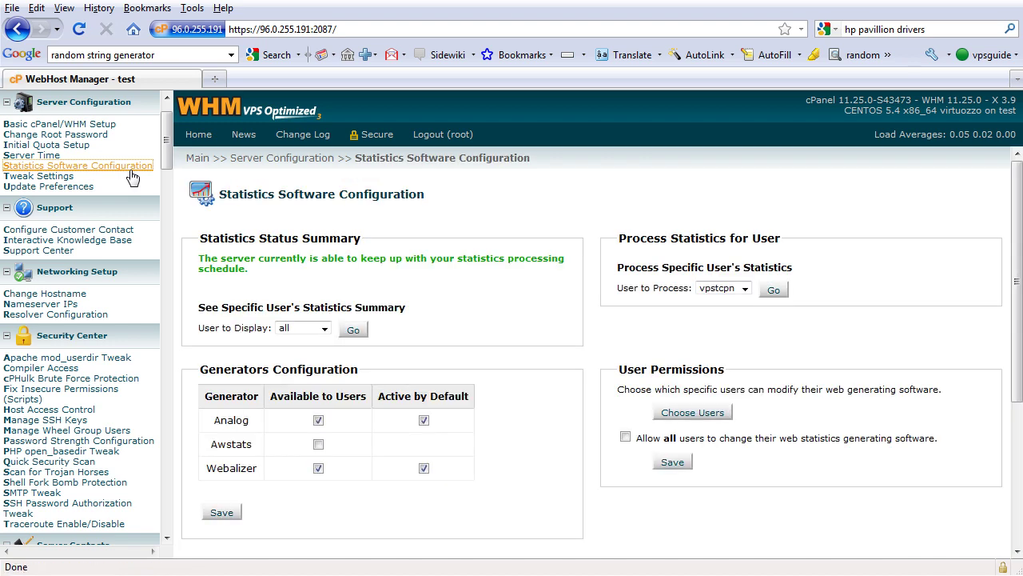
{"action": "left_click", "coordinate": [318, 448]}
{"action": "scroll", "coordinate": [356, 452], "scroll_direction": "down", "scroll_amount": 2}
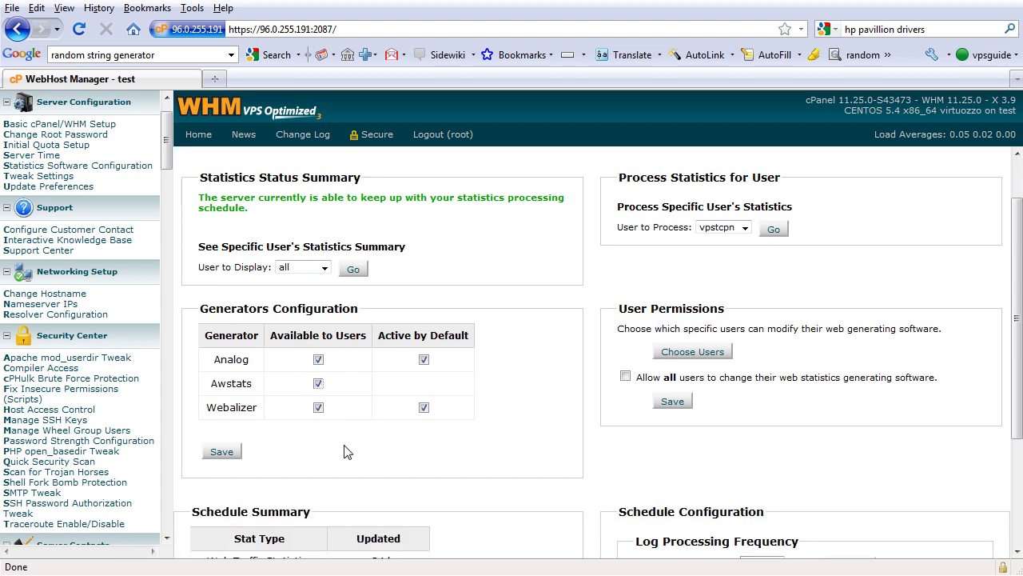
{"action": "left_click", "coordinate": [231, 456]}
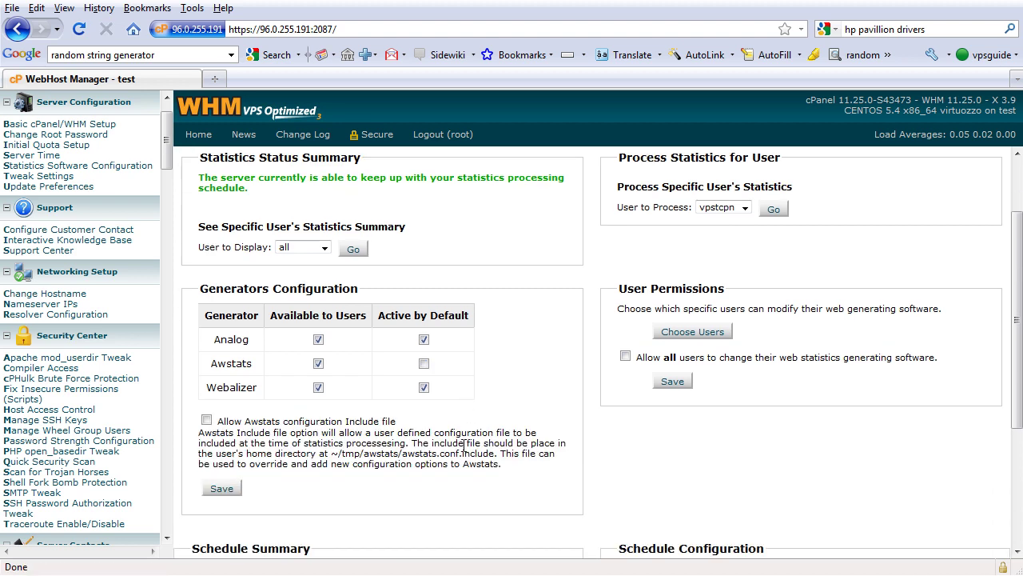
- Make Awstats active by default with configuration include files allowed, and save
{"action": "scroll", "coordinate": [463, 445], "scroll_direction": "down", "scroll_amount": 1}
{"action": "left_click", "coordinate": [424, 332]}
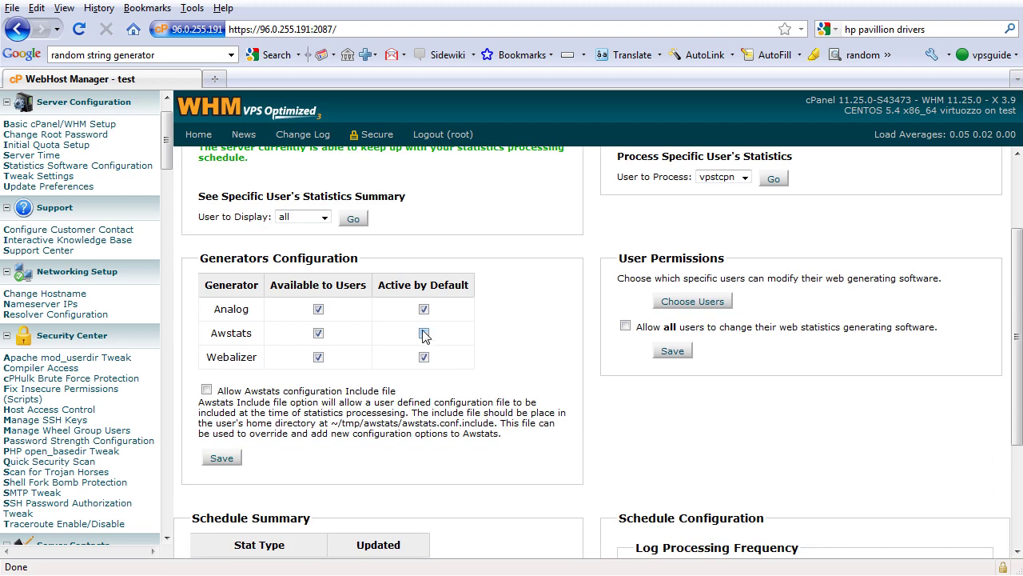
{"action": "left_click", "coordinate": [205, 391]}
{"action": "left_click", "coordinate": [222, 457]}
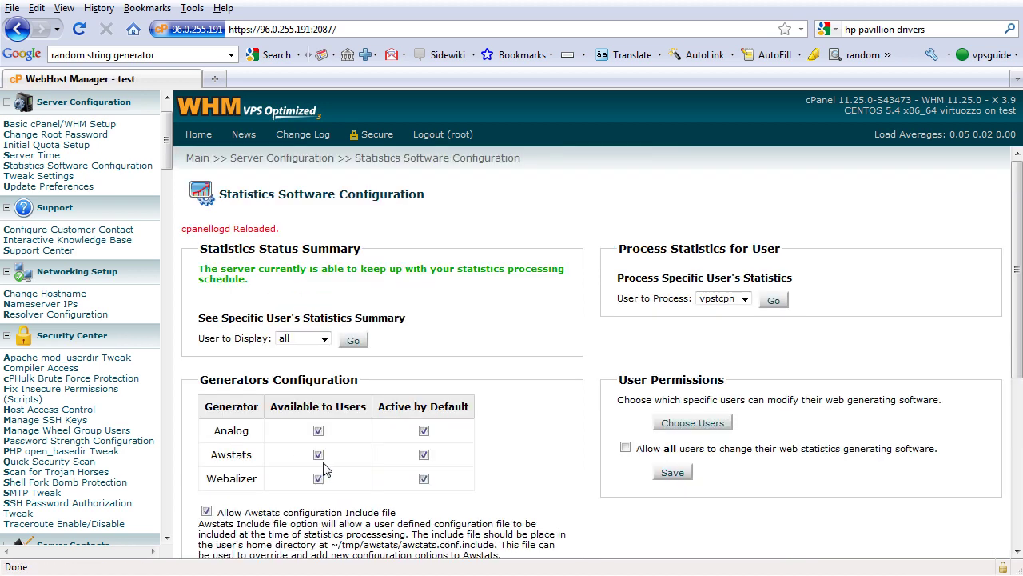
{"action": "scroll", "coordinate": [324, 470], "scroll_direction": "down", "scroll_amount": 6}
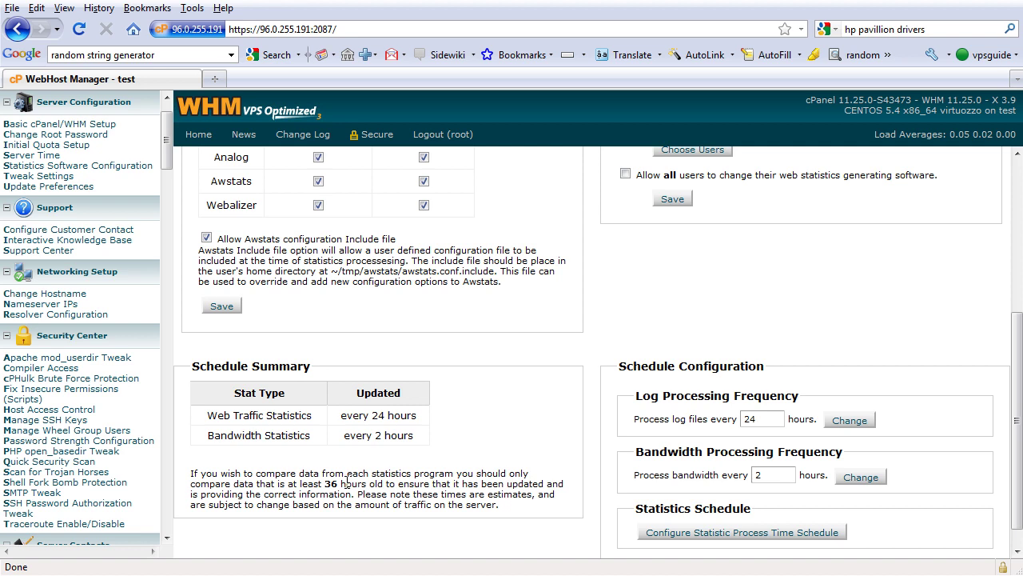
{"action": "scroll", "coordinate": [346, 482], "scroll_direction": "down", "scroll_amount": 1}
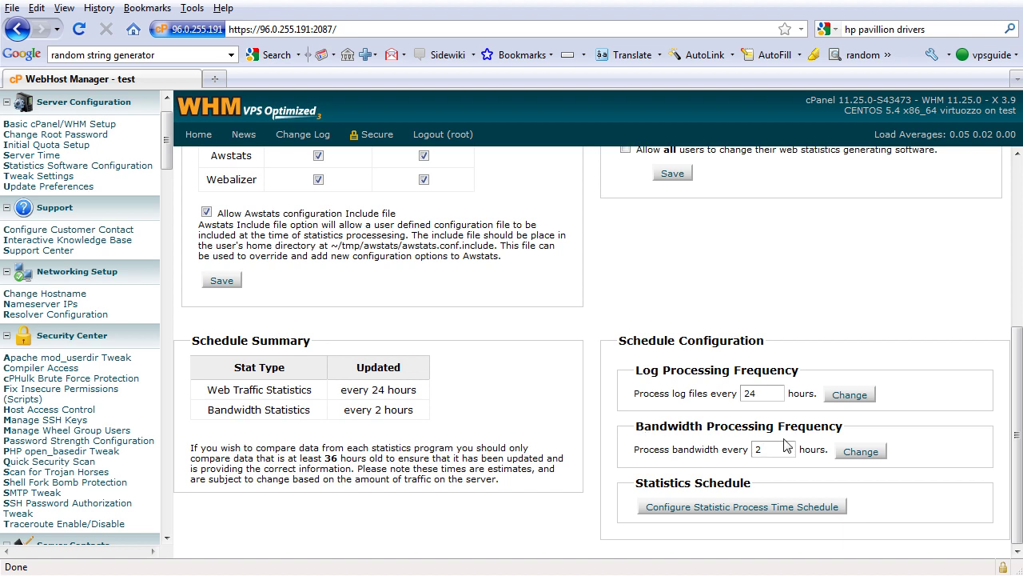
{"action": "scroll", "coordinate": [786, 446], "scroll_direction": "up", "scroll_amount": 4}
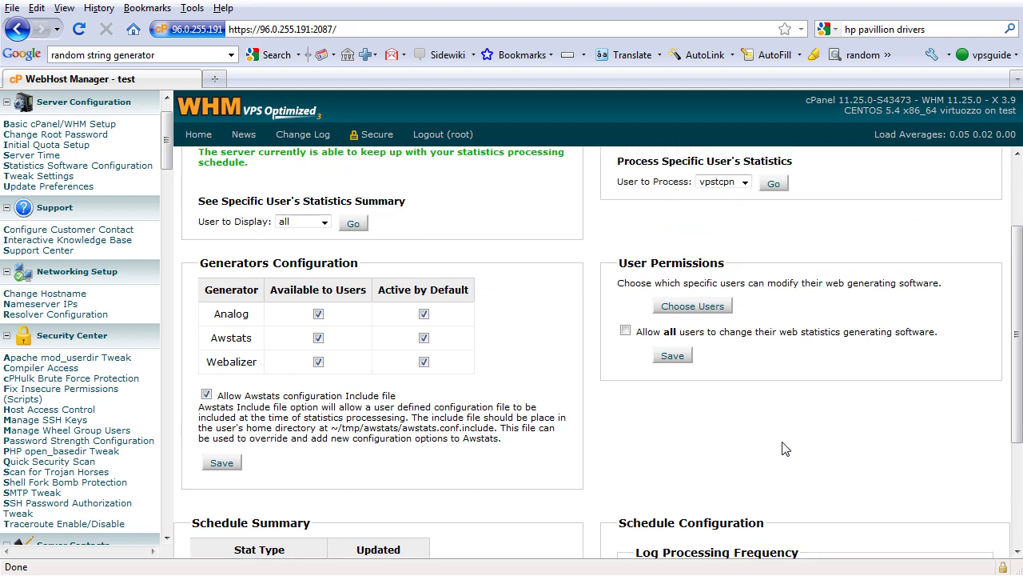
{"action": "scroll", "coordinate": [786, 449], "scroll_direction": "up", "scroll_amount": 3}
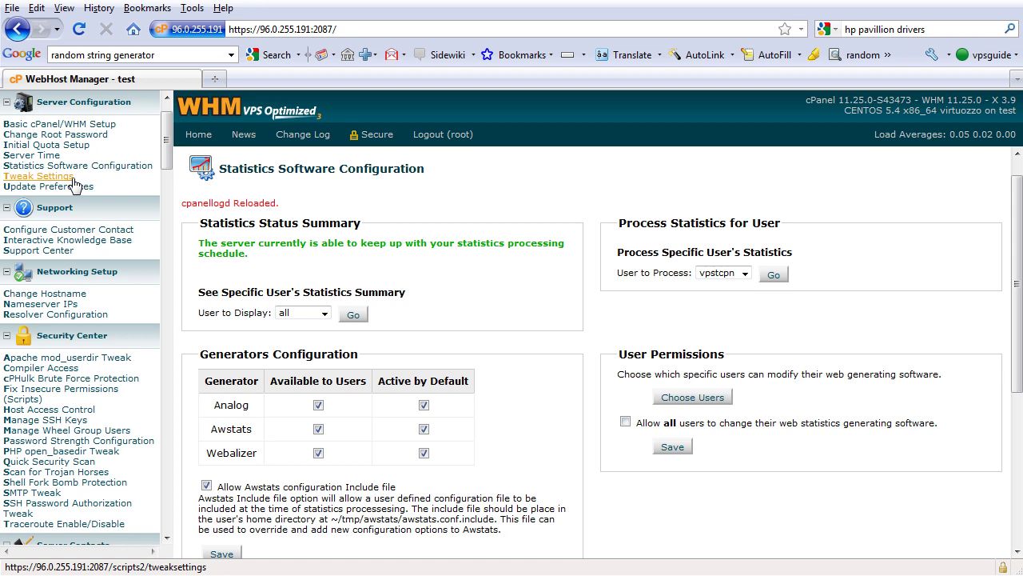
- Open Tweak Settings and scroll to the cPAddons moderated-request options
{"action": "left_click", "coordinate": [73, 179]}
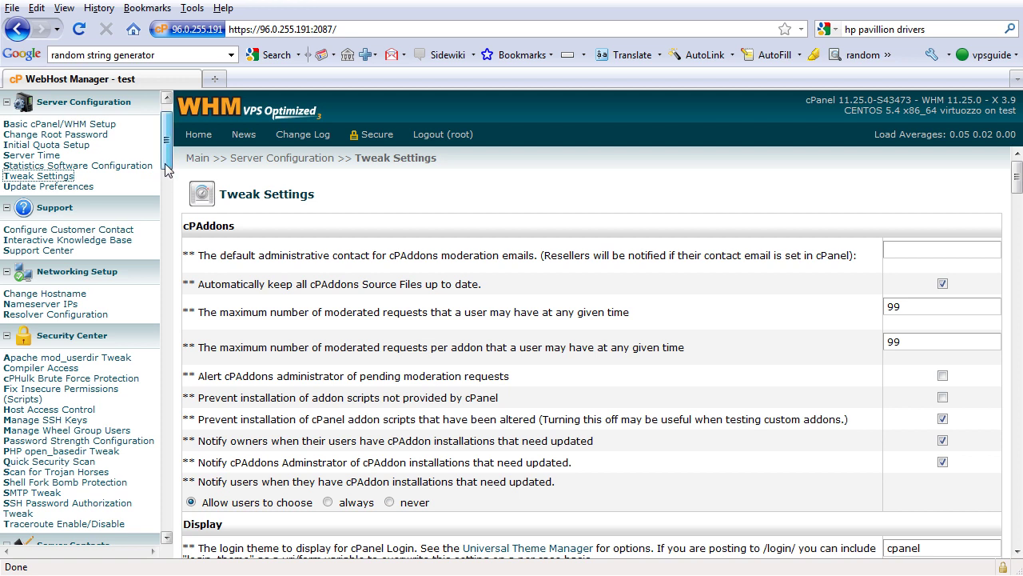
{"action": "left_click_drag", "start_coordinate": [166, 171], "coordinate": [166, 176]}
{"action": "scroll", "coordinate": [164, 171], "scroll_direction": "down", "scroll_amount": 1}
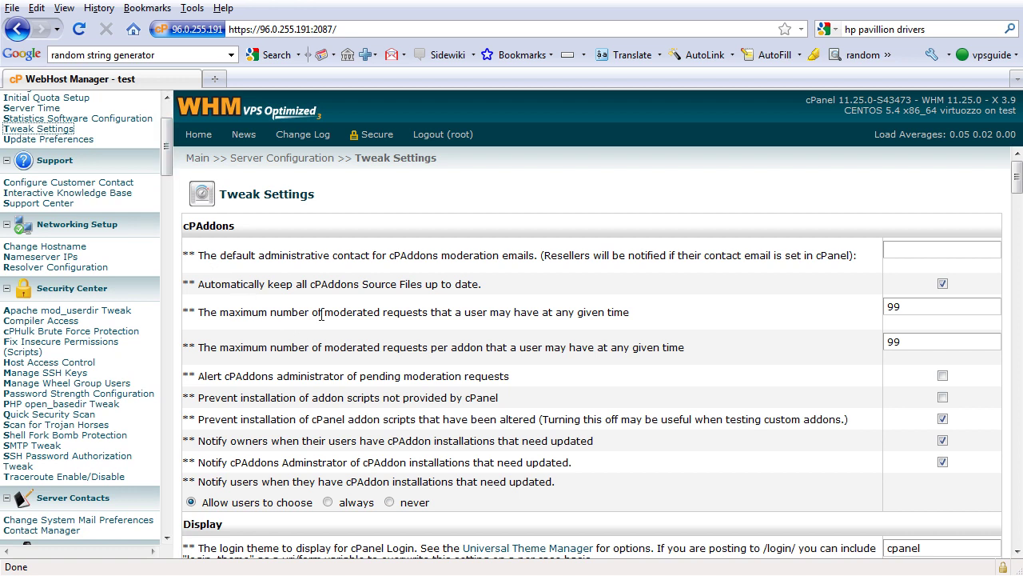
- Open Update Preferences and review the cPanel, package and security update settings
{"action": "left_click", "coordinate": [88, 141]}
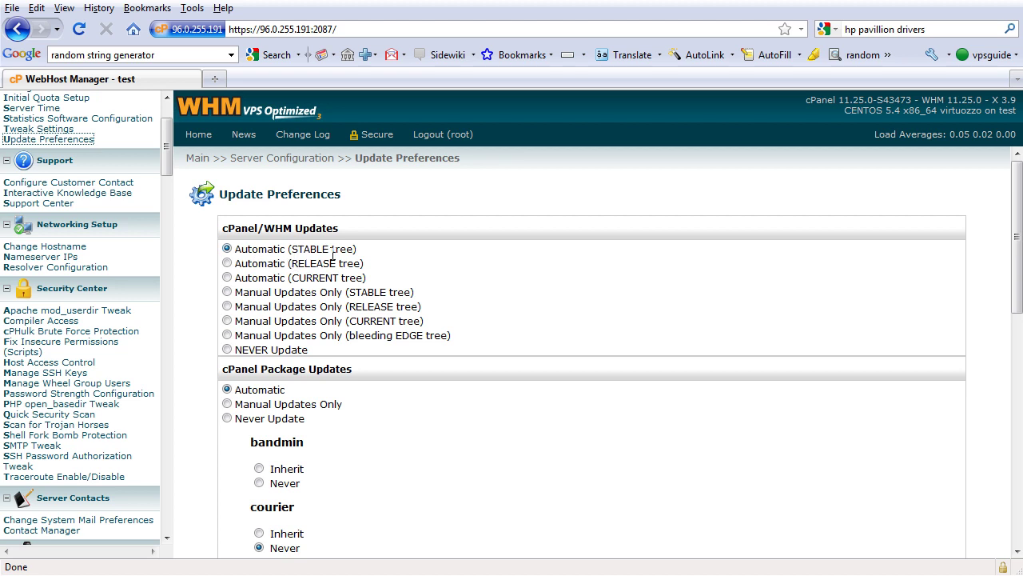
{"action": "scroll", "coordinate": [402, 270], "scroll_direction": "down", "scroll_amount": 3}
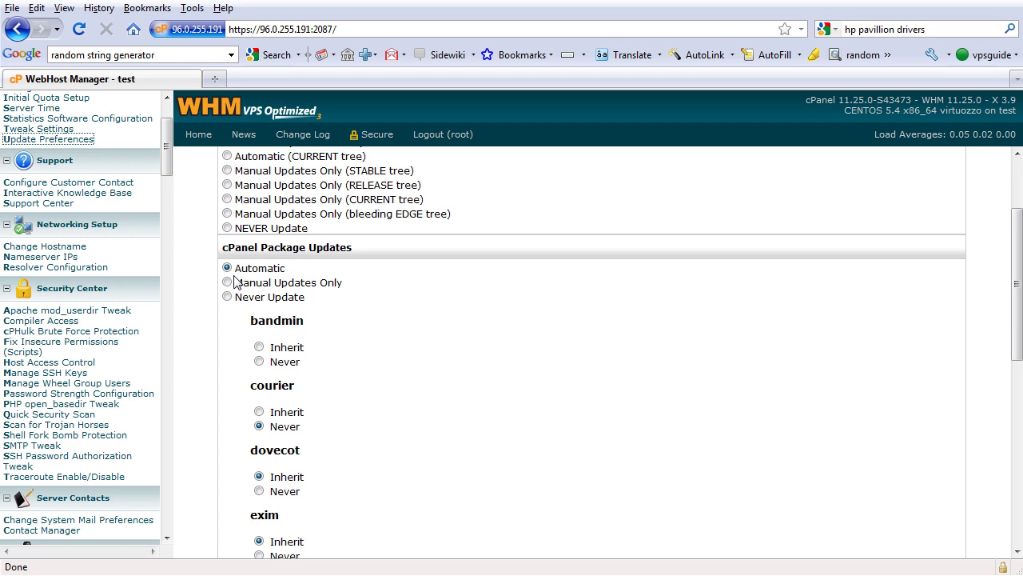
{"action": "scroll", "coordinate": [233, 281], "scroll_direction": "down", "scroll_amount": 9}
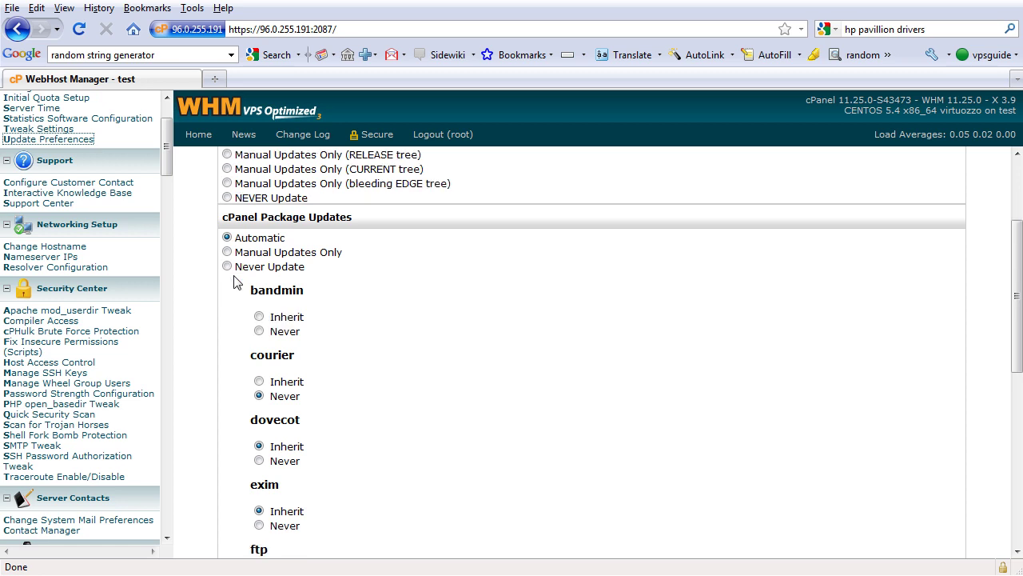
{"action": "scroll", "coordinate": [233, 281], "scroll_direction": "down", "scroll_amount": 3}
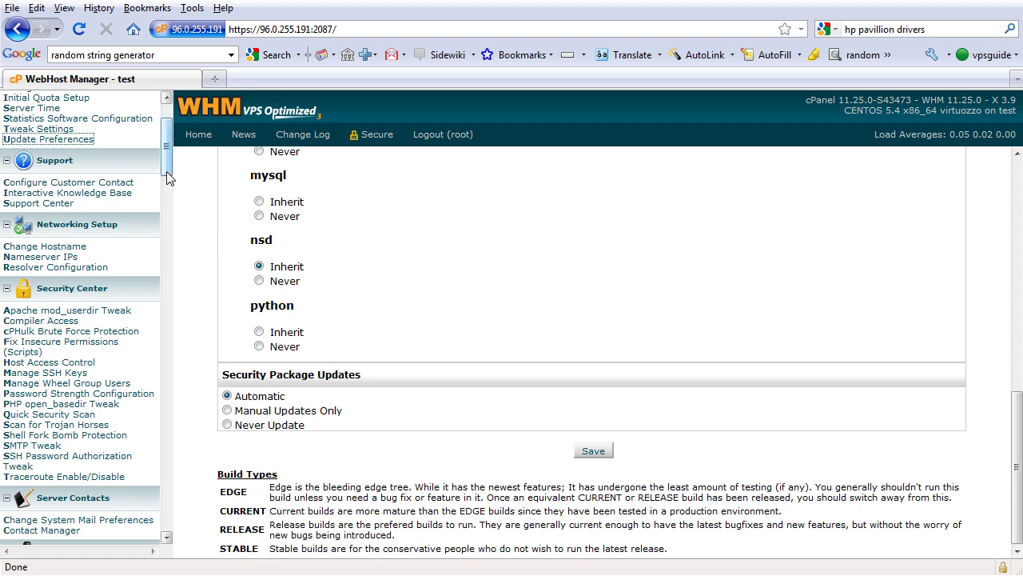
{"action": "left_click_drag", "start_coordinate": [168, 177], "coordinate": [168, 177]}
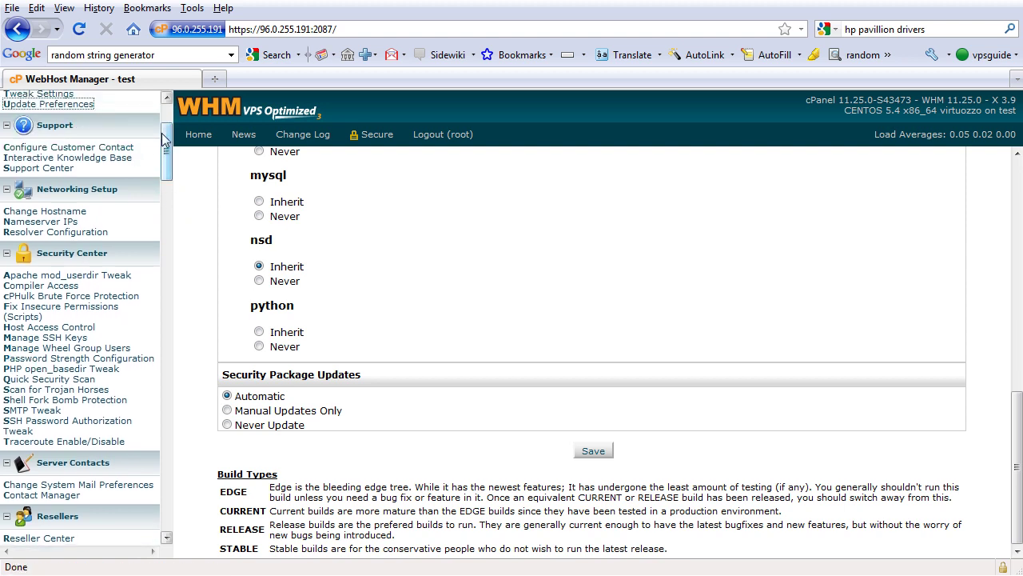
{"action": "left_click_drag", "start_coordinate": [164, 140], "coordinate": [167, 154]}
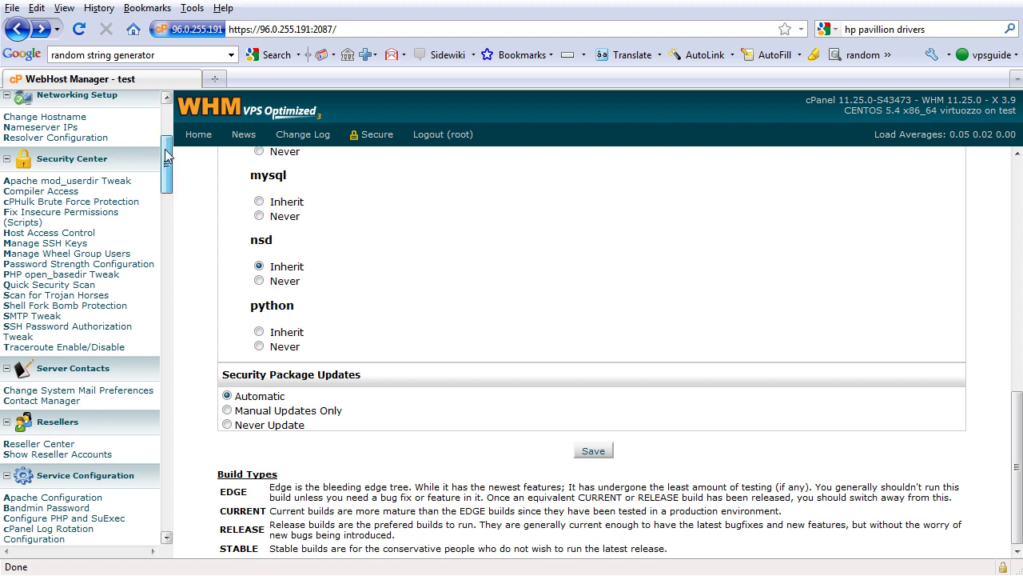
{"action": "scroll", "coordinate": [164, 159], "scroll_direction": "down", "scroll_amount": 1}
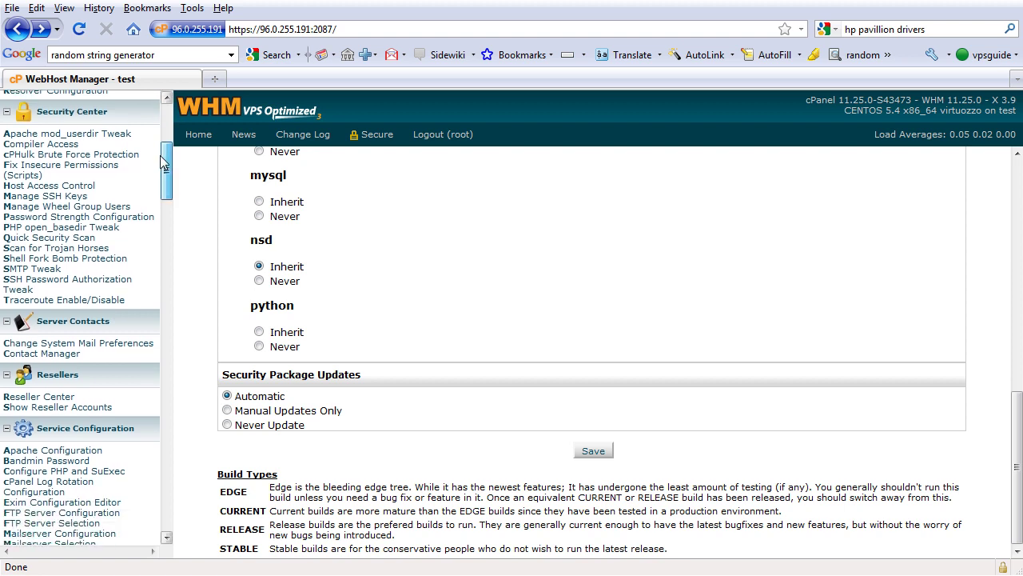
{"action": "scroll", "coordinate": [161, 163], "scroll_direction": "down", "scroll_amount": 1}
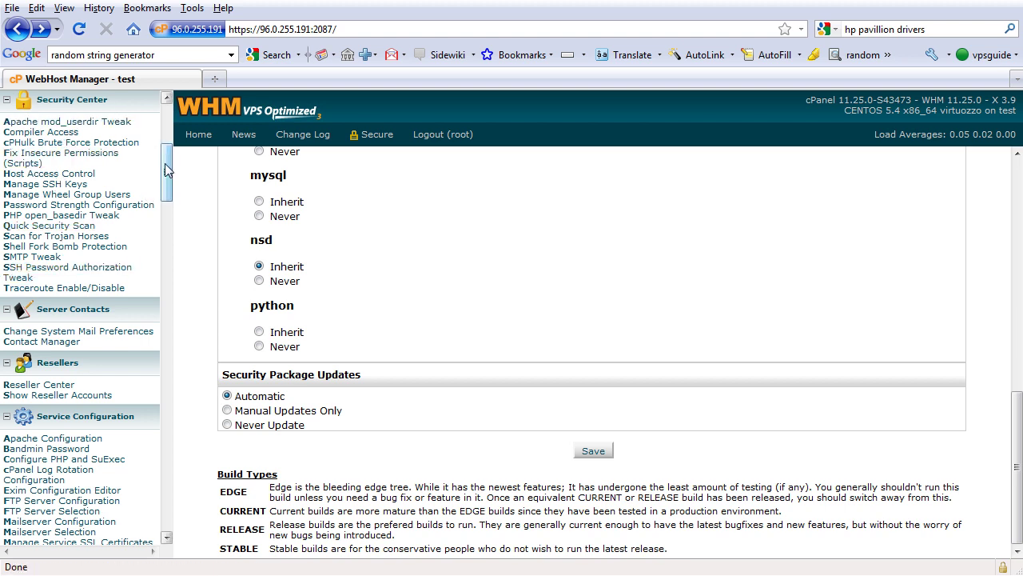
{"action": "left_click_drag", "start_coordinate": [166, 171], "coordinate": [158, 198]}
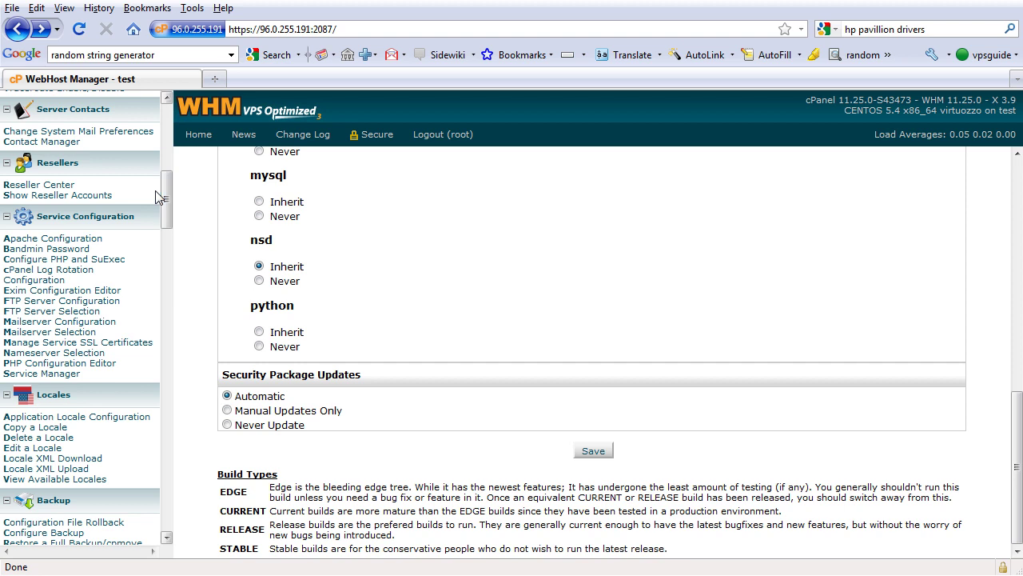
- Forward root's mail to the administrator's external e-mail address
{"action": "left_click", "coordinate": [126, 135]}
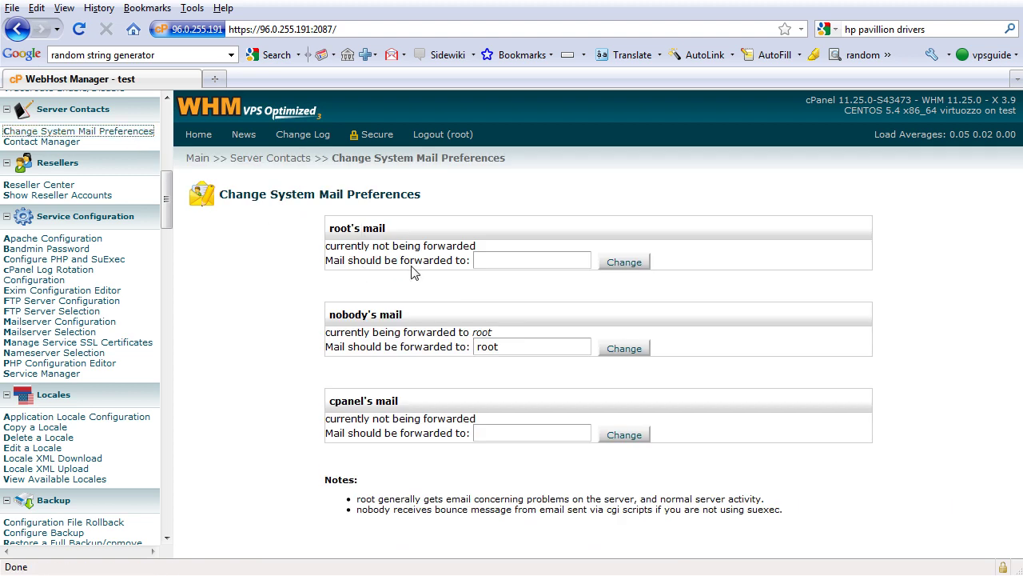
{"action": "double_click", "coordinate": [495, 259]}
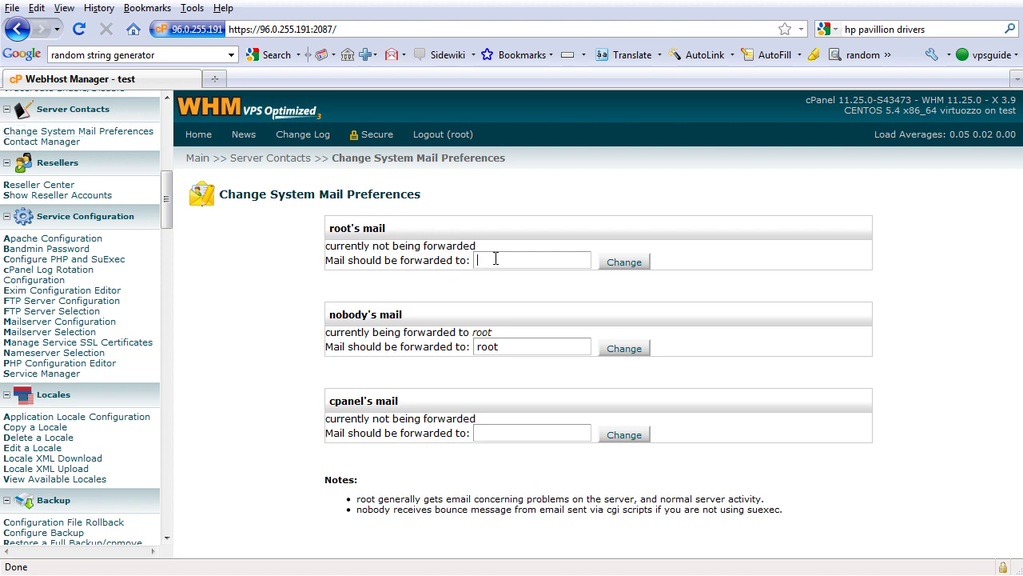
{"action": "left_click", "coordinate": [662, 312]}
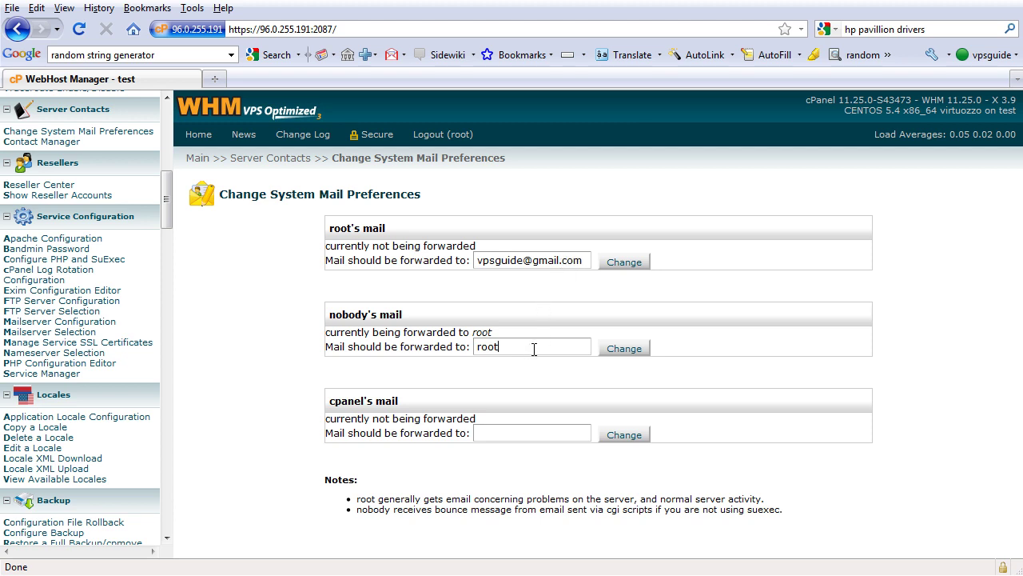
{"action": "left_click", "coordinate": [533, 431]}
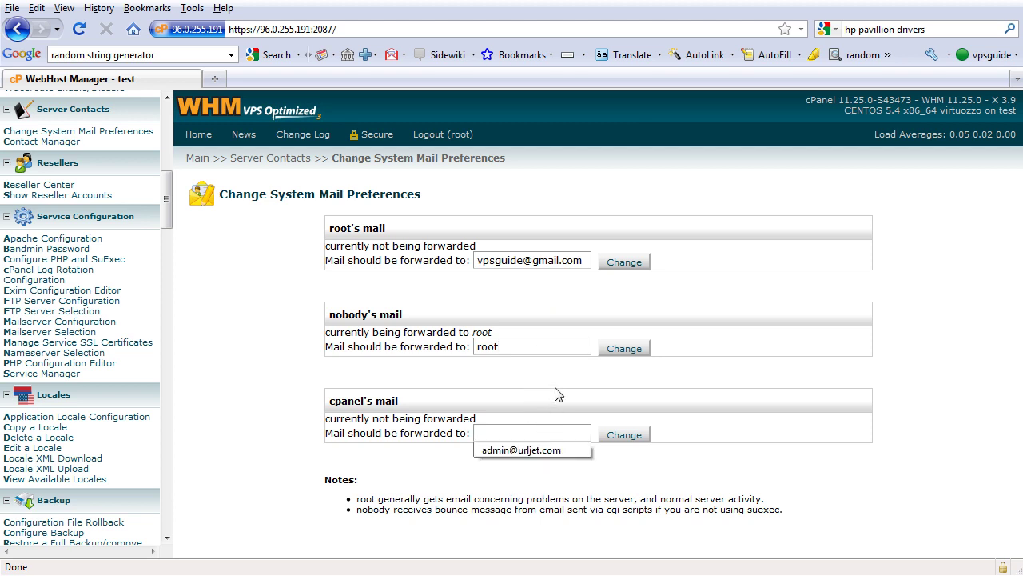
{"action": "type", "text": "root"}
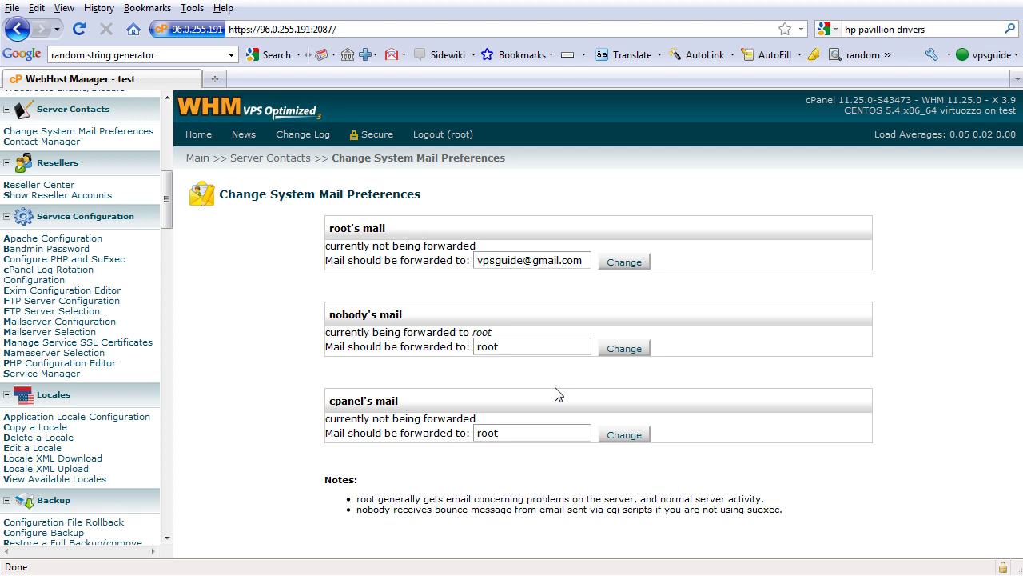
{"action": "left_click", "coordinate": [621, 264]}
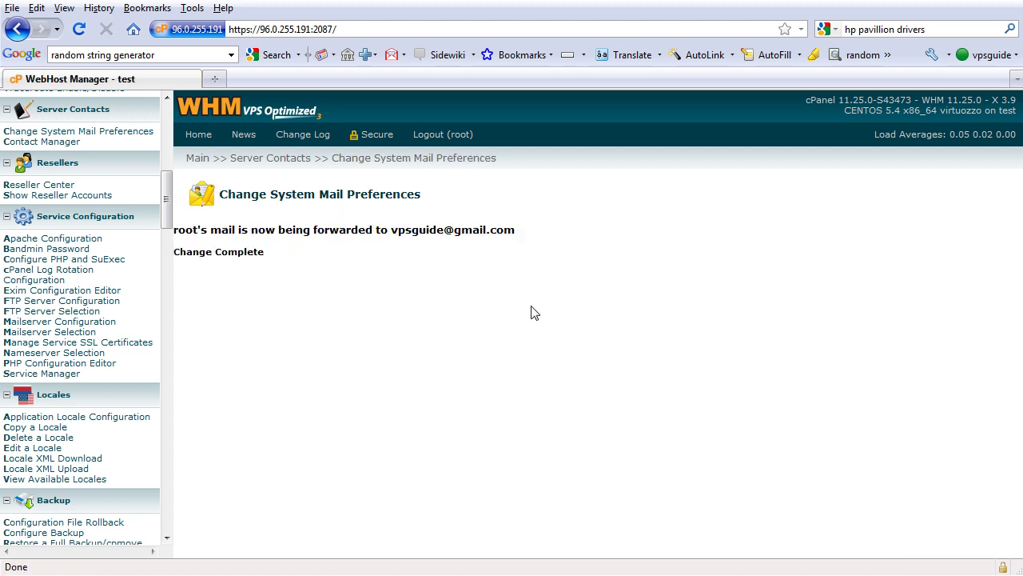
- Forward cpanel's mail to root and save the change
{"action": "left_click", "coordinate": [134, 135]}
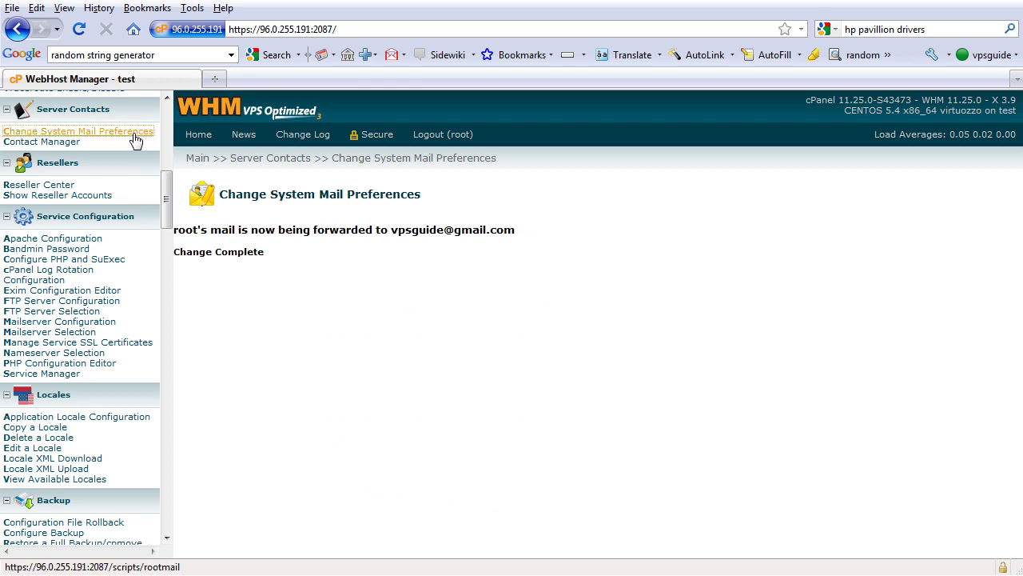
{"action": "left_click", "coordinate": [503, 431]}
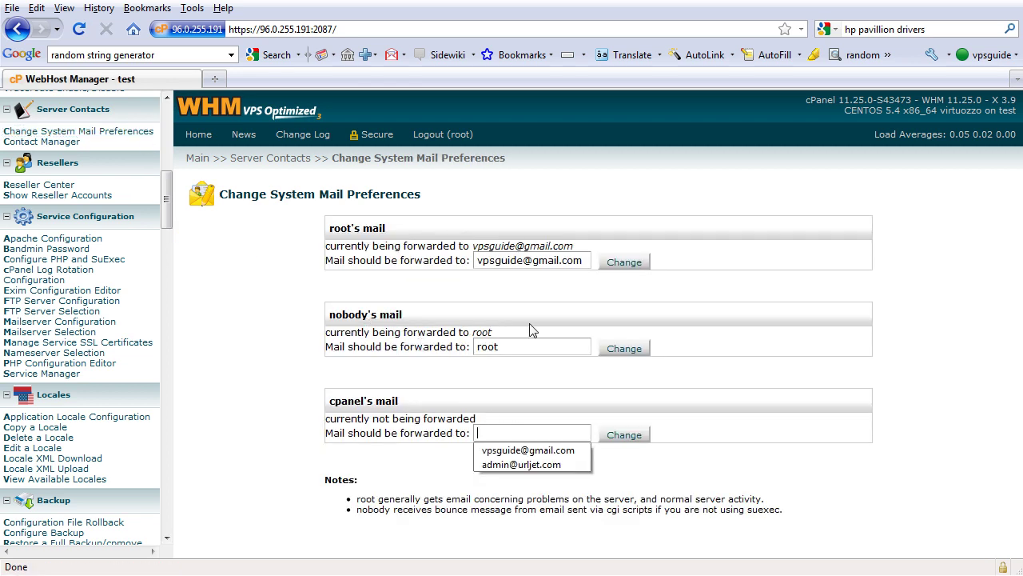
{"action": "type", "text": "root"}
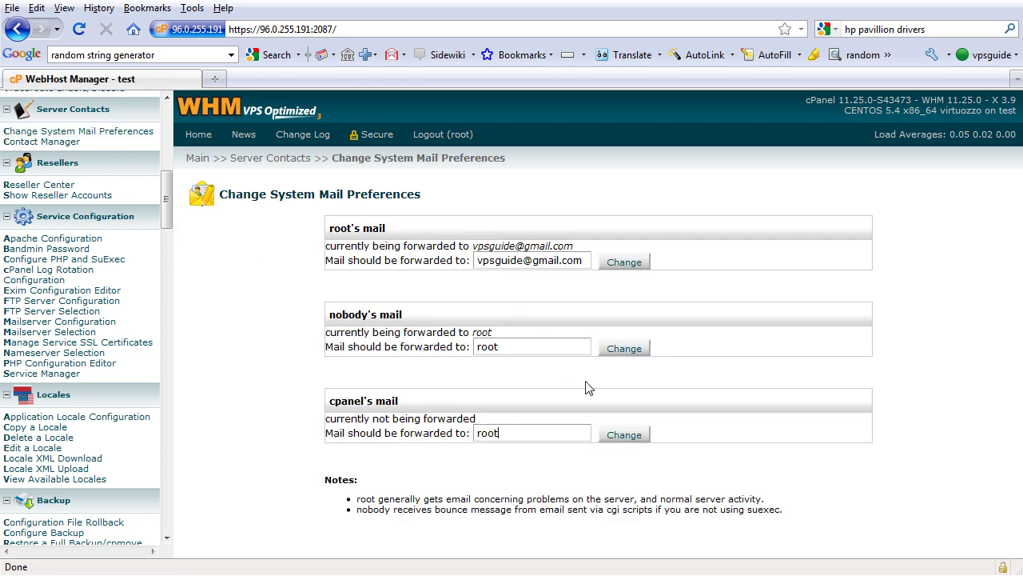
{"action": "left_click", "coordinate": [624, 435]}
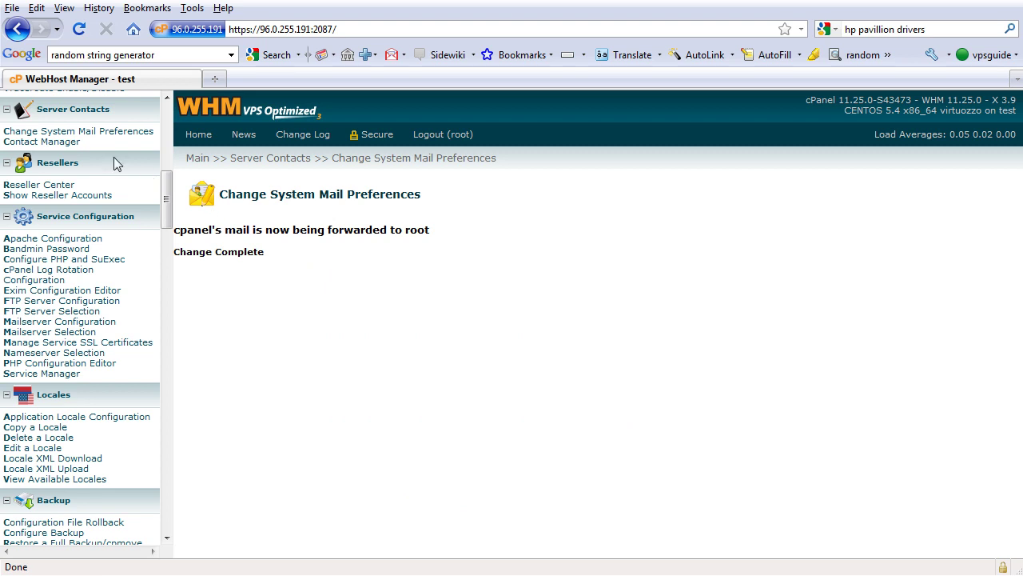
{"action": "left_click", "coordinate": [69, 143]}
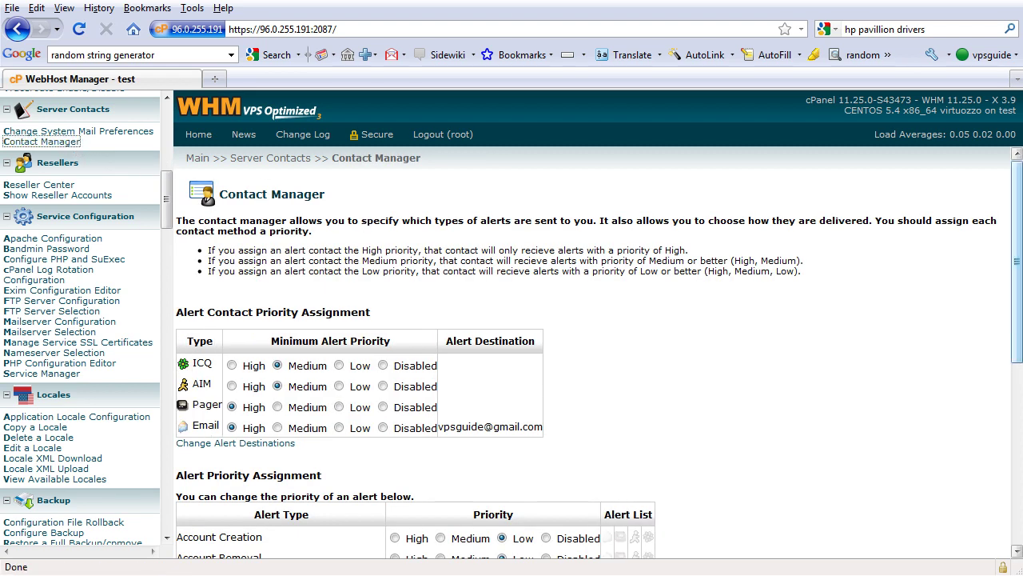
- Scroll through Contact Manager's alert priority table: Email and Pager High, ICQ and AIM Medium
{"action": "left_click_drag", "start_coordinate": [1020, 340], "coordinate": [1020, 333]}
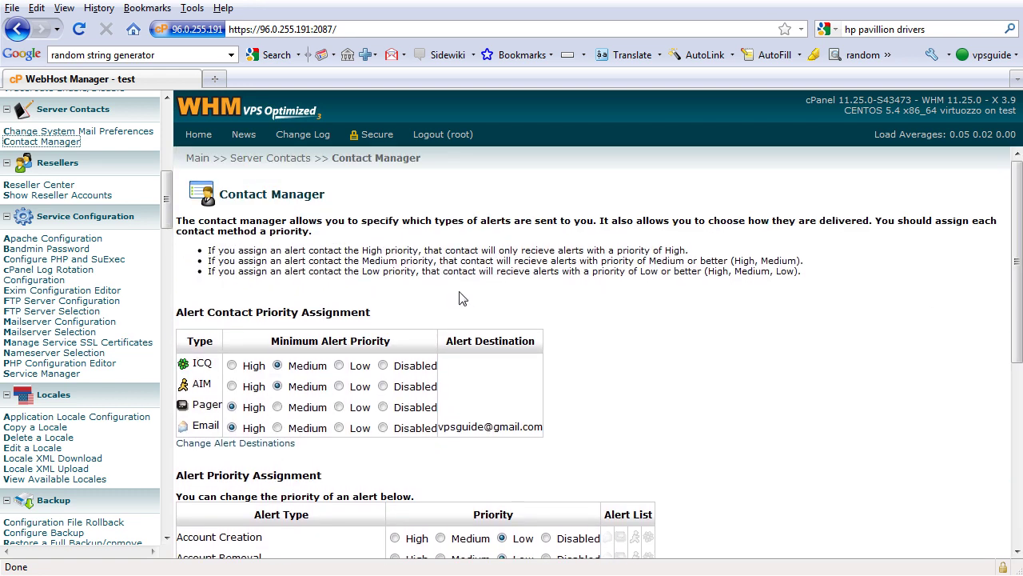
{"action": "left_click_drag", "start_coordinate": [168, 202], "coordinate": [169, 209]}
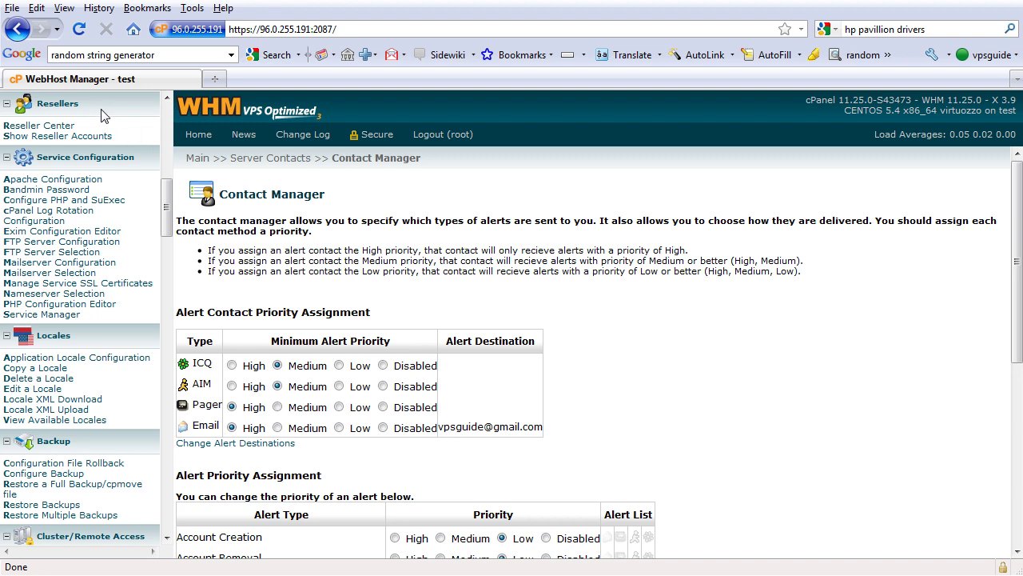
{"action": "left_click_drag", "start_coordinate": [167, 198], "coordinate": [170, 206]}
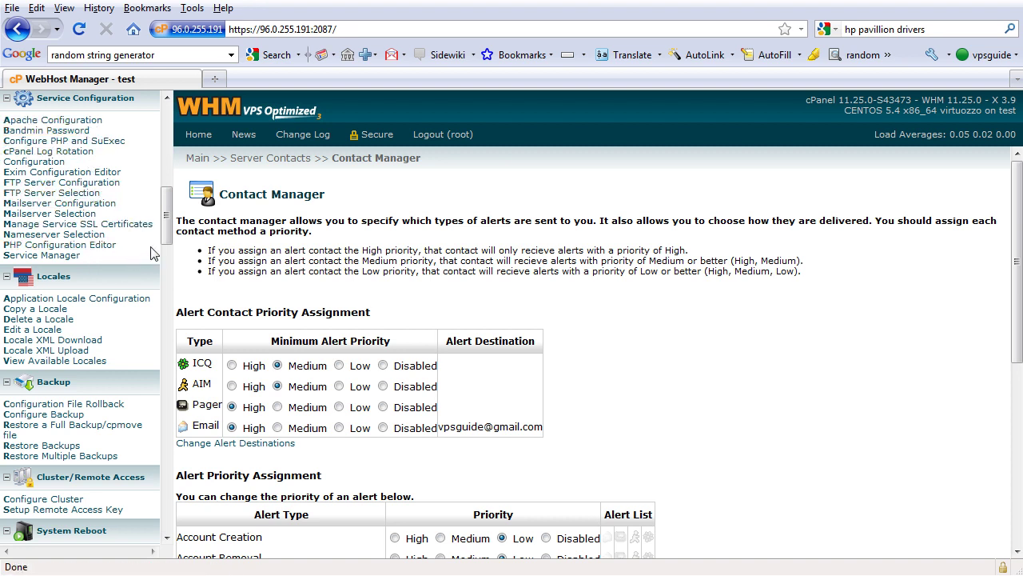
{"action": "left_click_drag", "start_coordinate": [168, 243], "coordinate": [168, 243]}
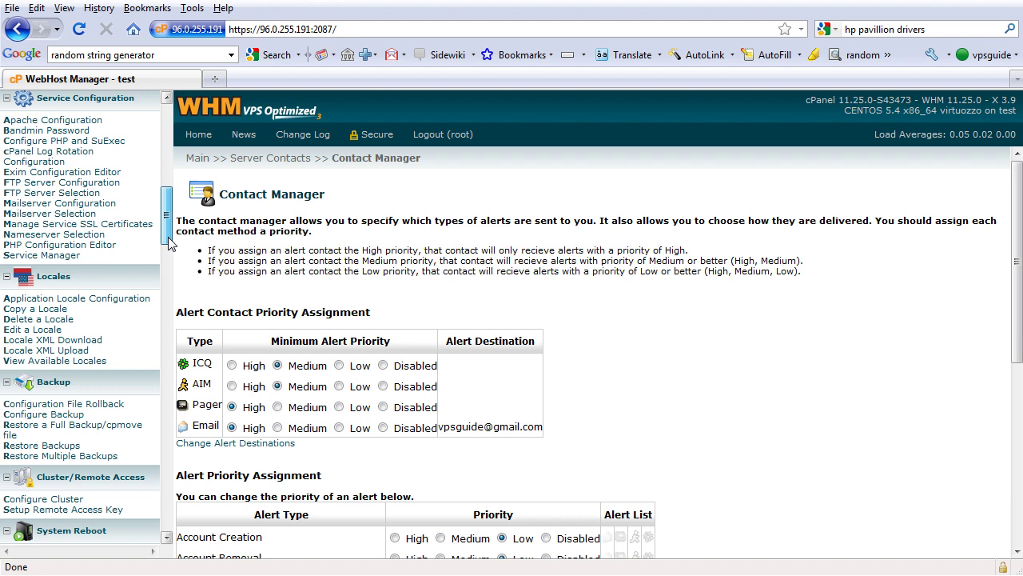
{"action": "left_click_drag", "start_coordinate": [168, 243], "coordinate": [168, 243]}
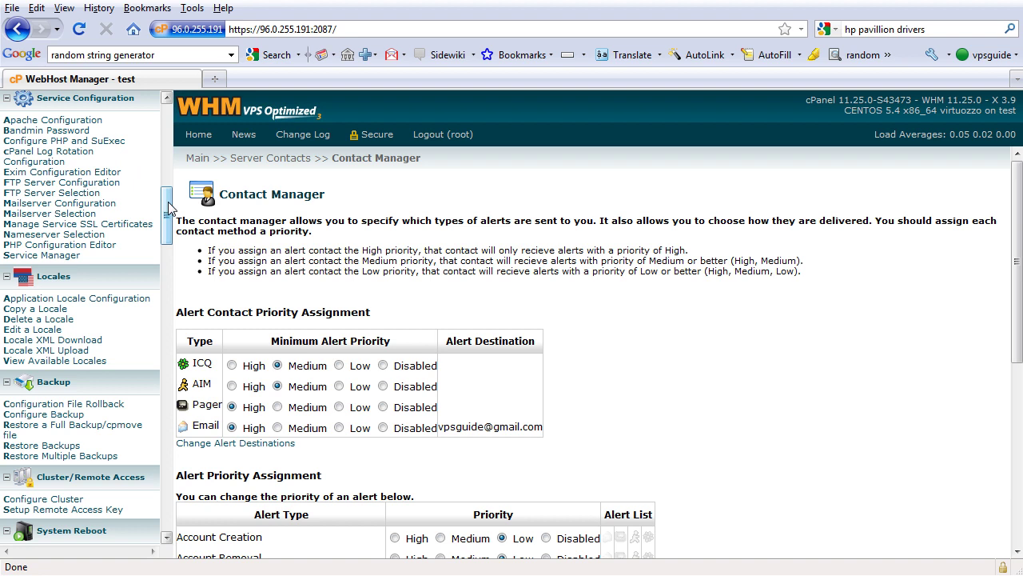
{"action": "left_click_drag", "start_coordinate": [169, 208], "coordinate": [168, 208]}
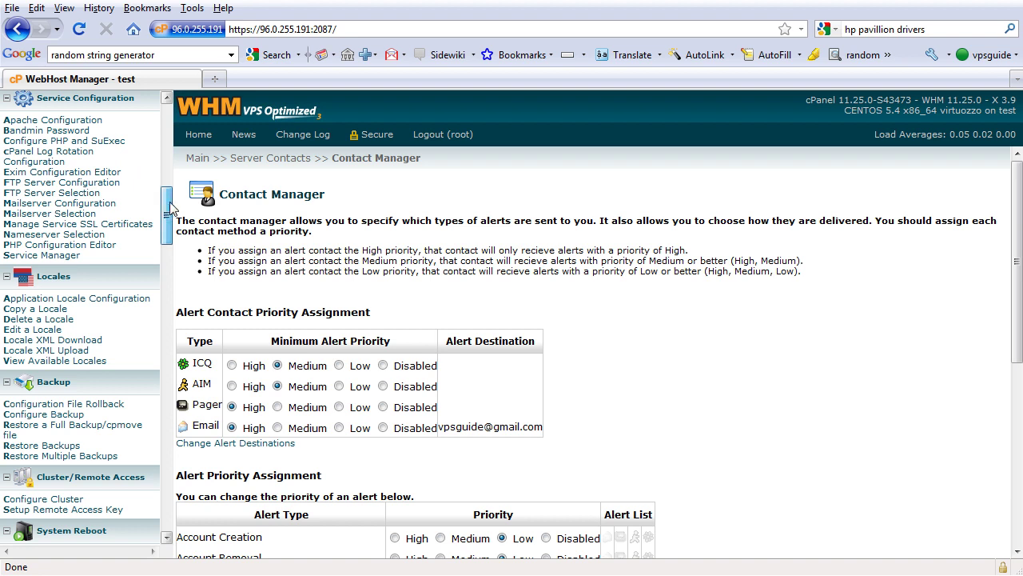
{"action": "left_click_drag", "start_coordinate": [171, 203], "coordinate": [175, 228]}
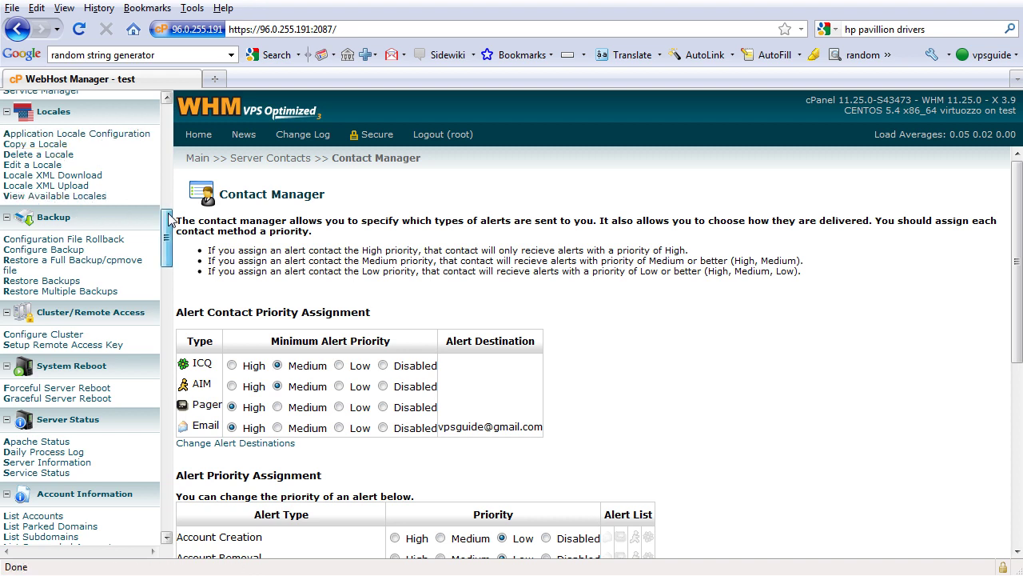
{"action": "left_click_drag", "start_coordinate": [169, 220], "coordinate": [169, 222]}
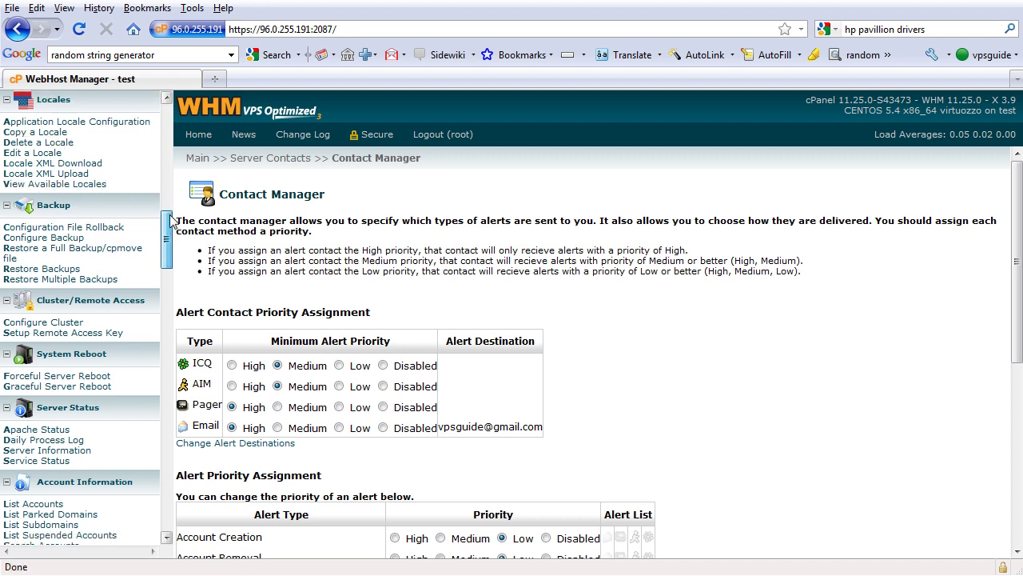
{"action": "left_click_drag", "start_coordinate": [171, 213], "coordinate": [176, 224]}
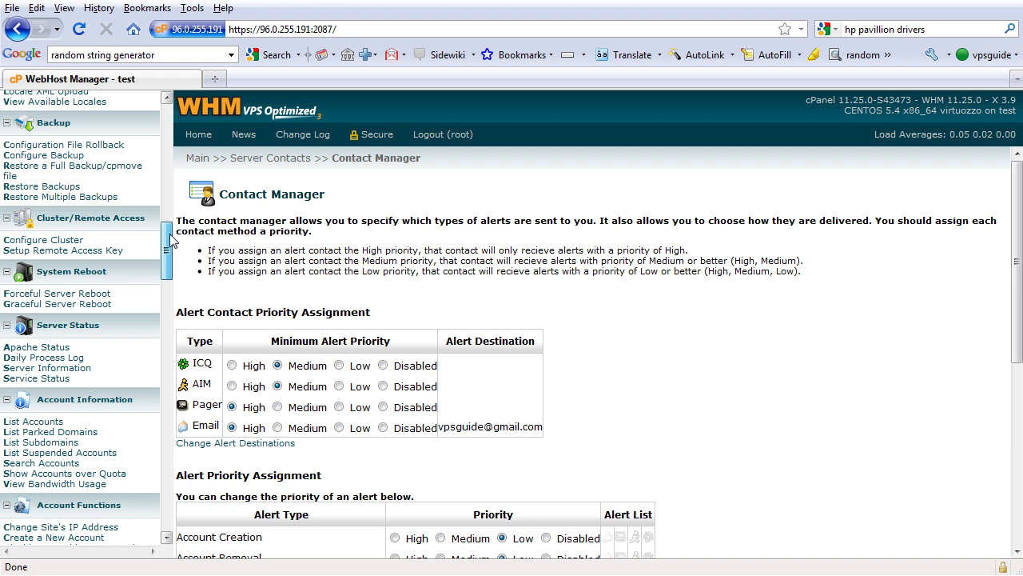
{"action": "left_click_drag", "start_coordinate": [170, 241], "coordinate": [172, 252]}
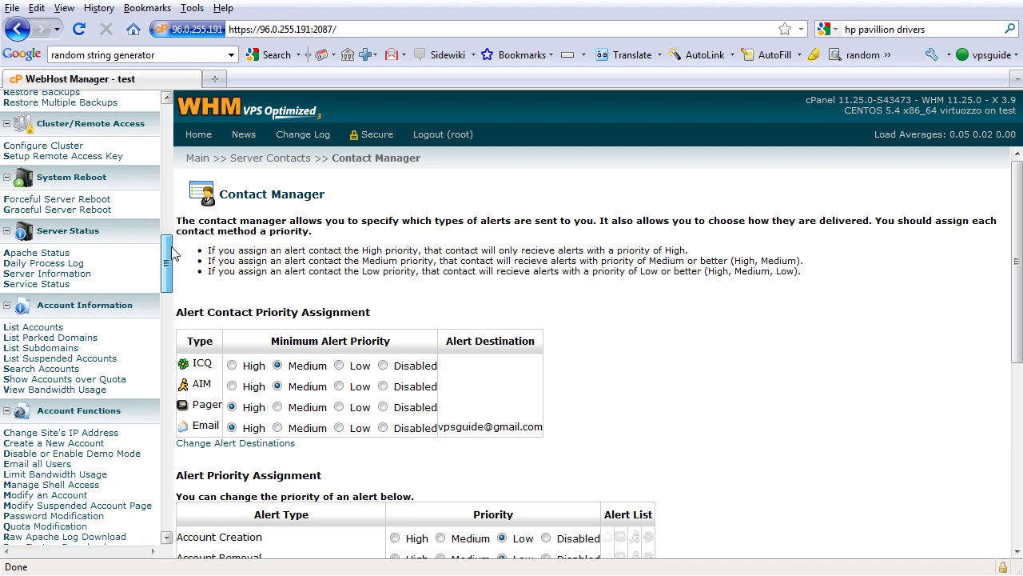